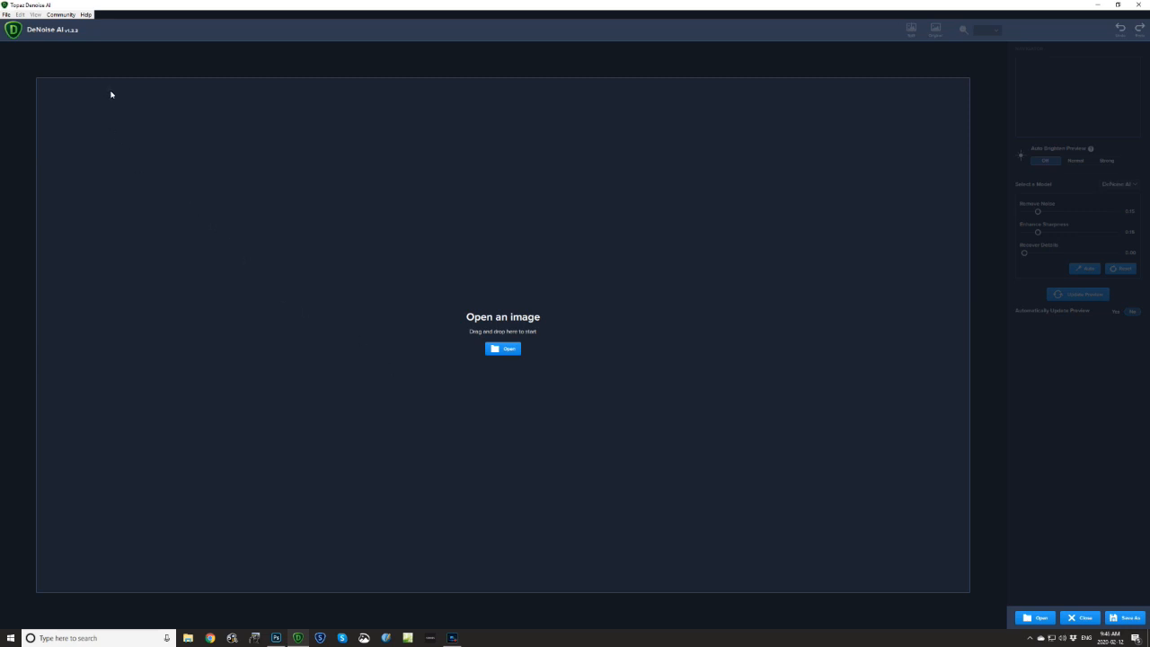
- Review the advanced processing preferences in Topaz DeNoise AI, close them, and exit to Photoshop
click(5, 15)
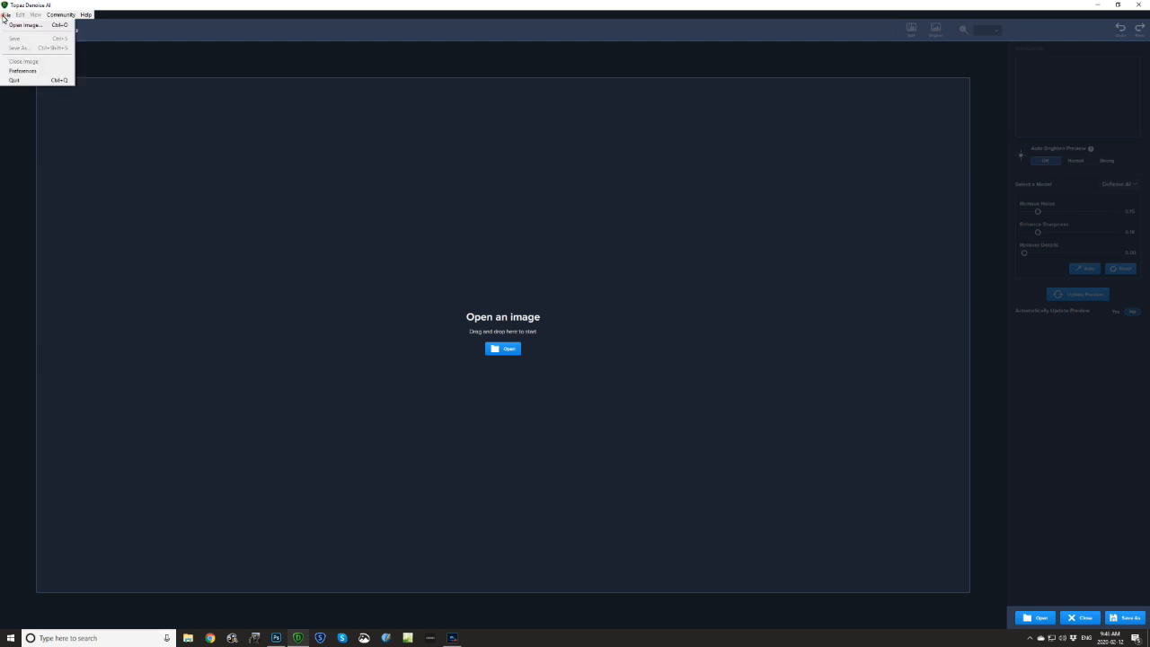
click(20, 71)
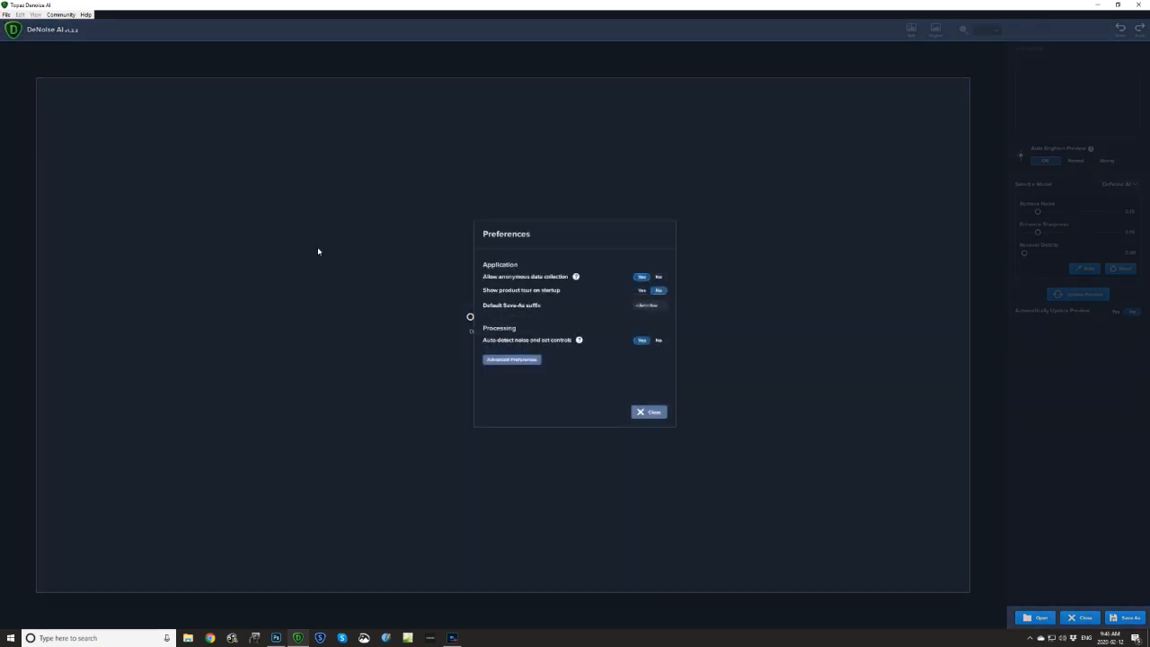
click(509, 361)
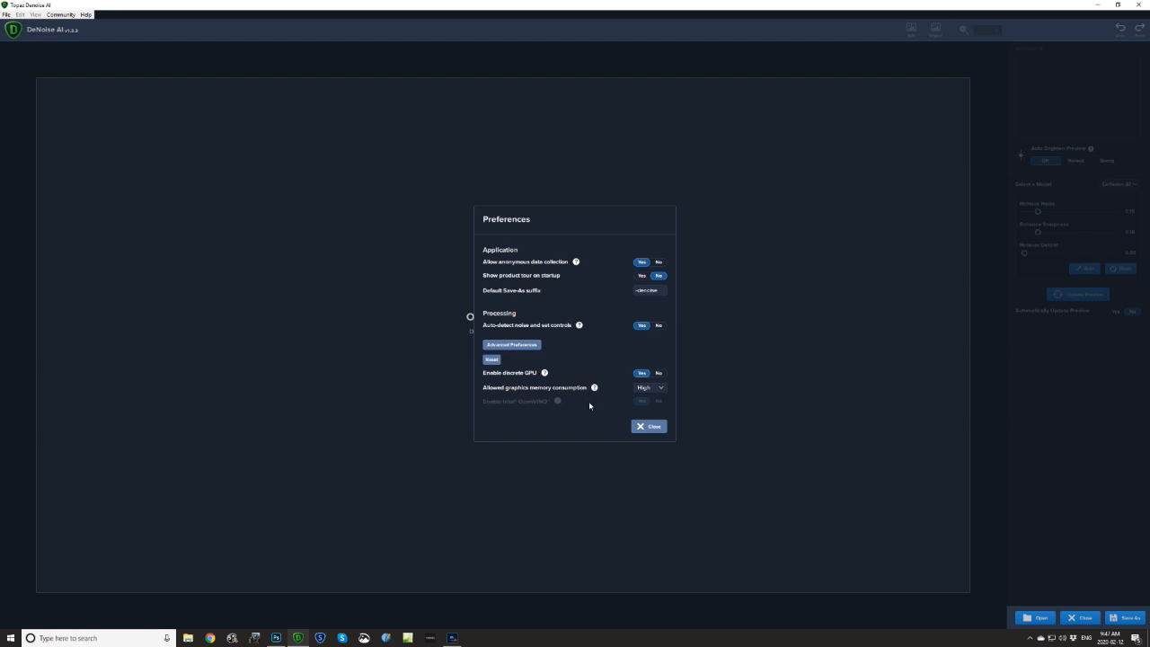
click(642, 428)
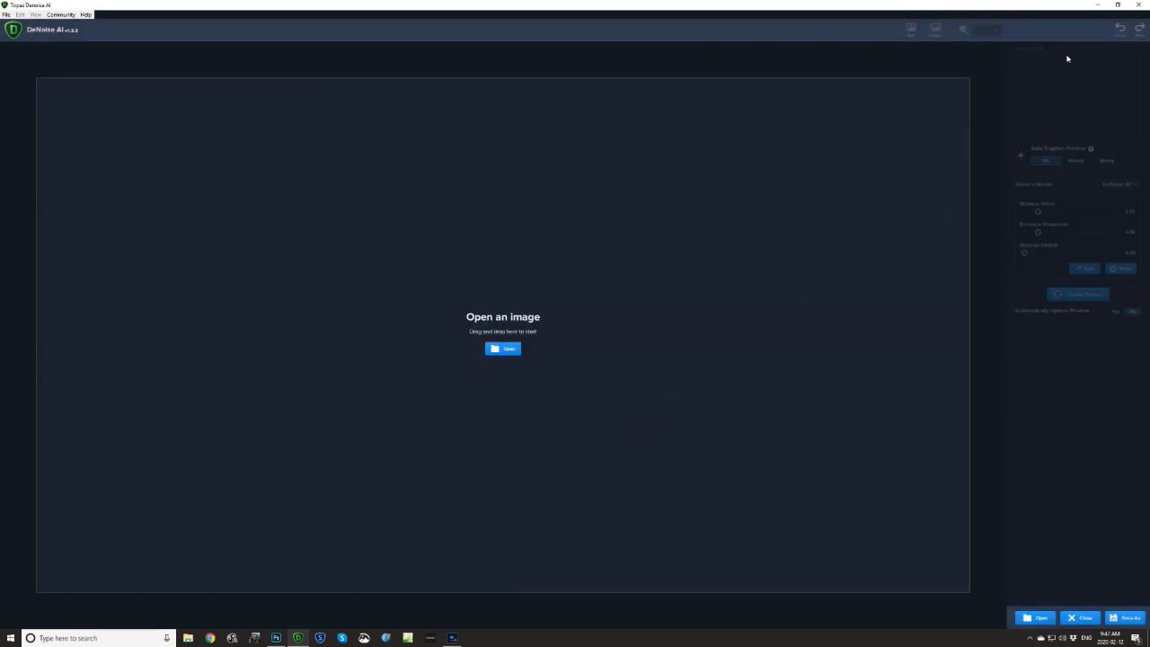
click(1138, 5)
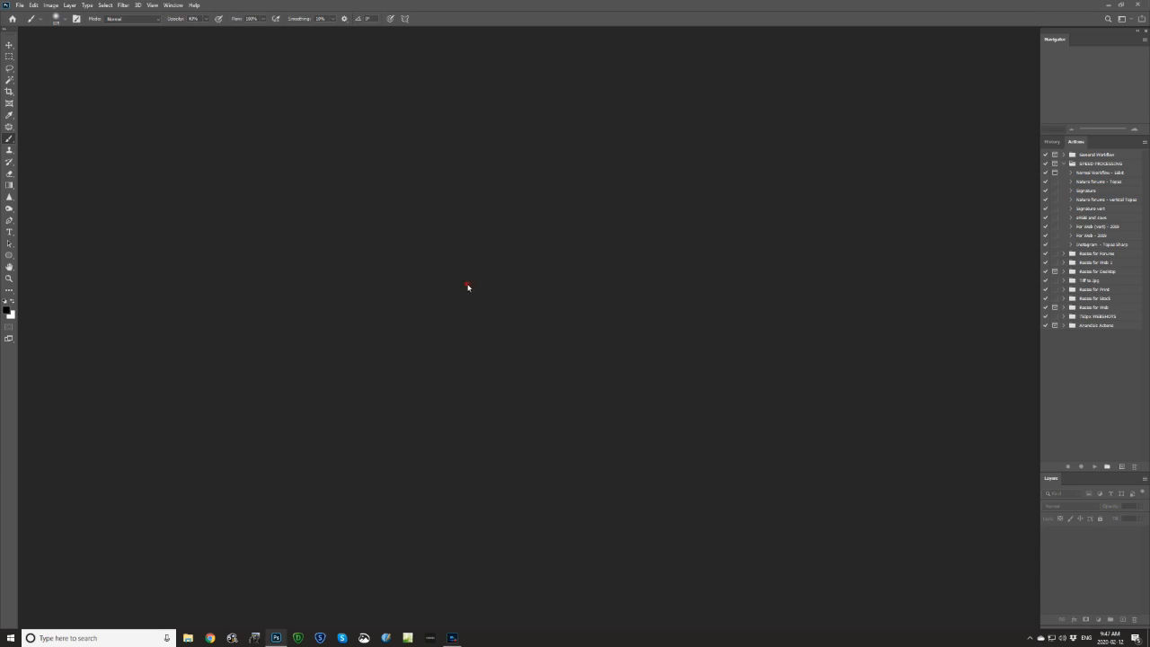
- Open the Crescent-faced Antpitta - 02 TIFF from the To Process folder inside Weekly Keepers
double_click(466, 284)
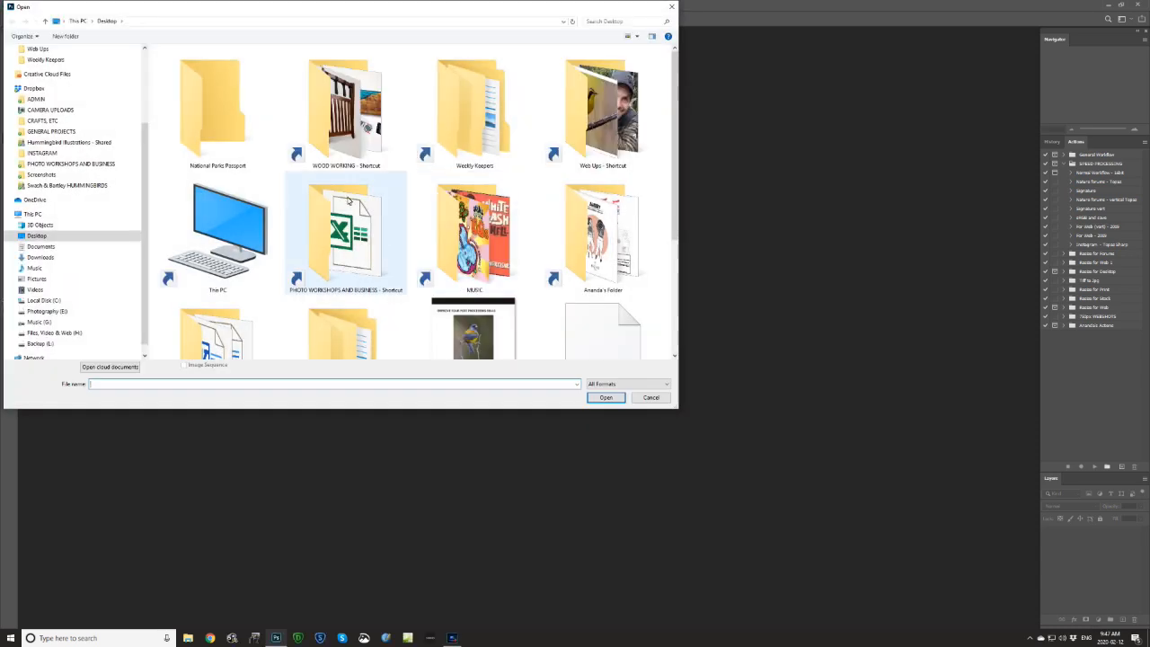
double_click(467, 135)
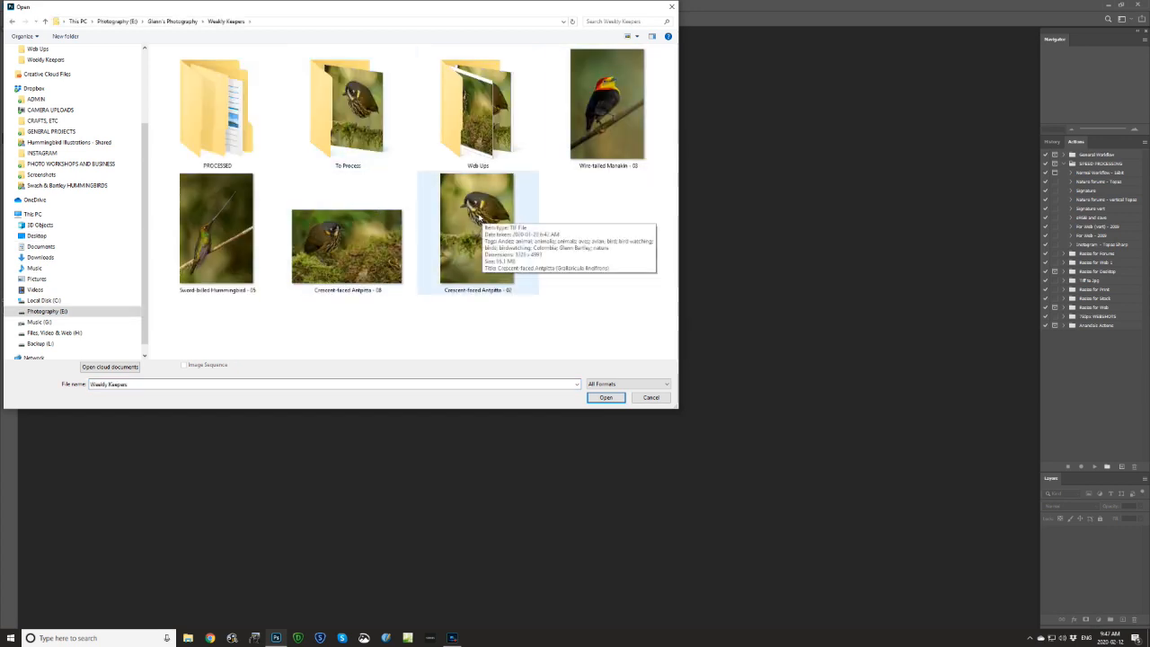
double_click(352, 133)
double_click(497, 79)
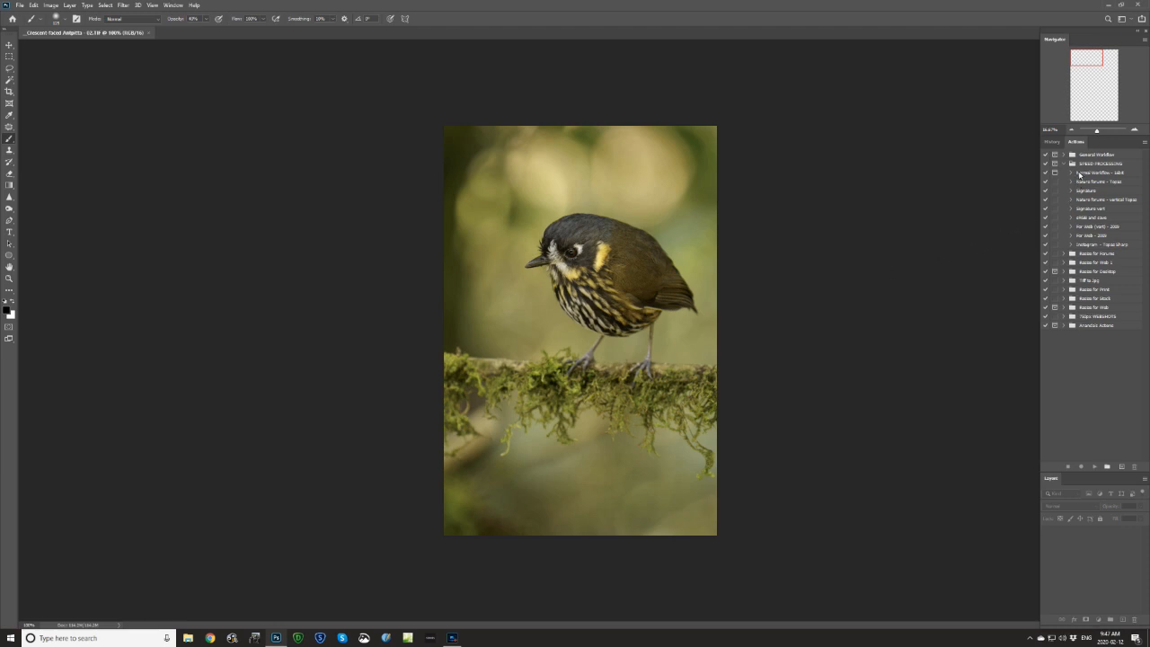
- Expand the Normal Workflow action's recorded commands and examine the noise around the bird's bill, face and background at up to 200% zoom
click(1070, 173)
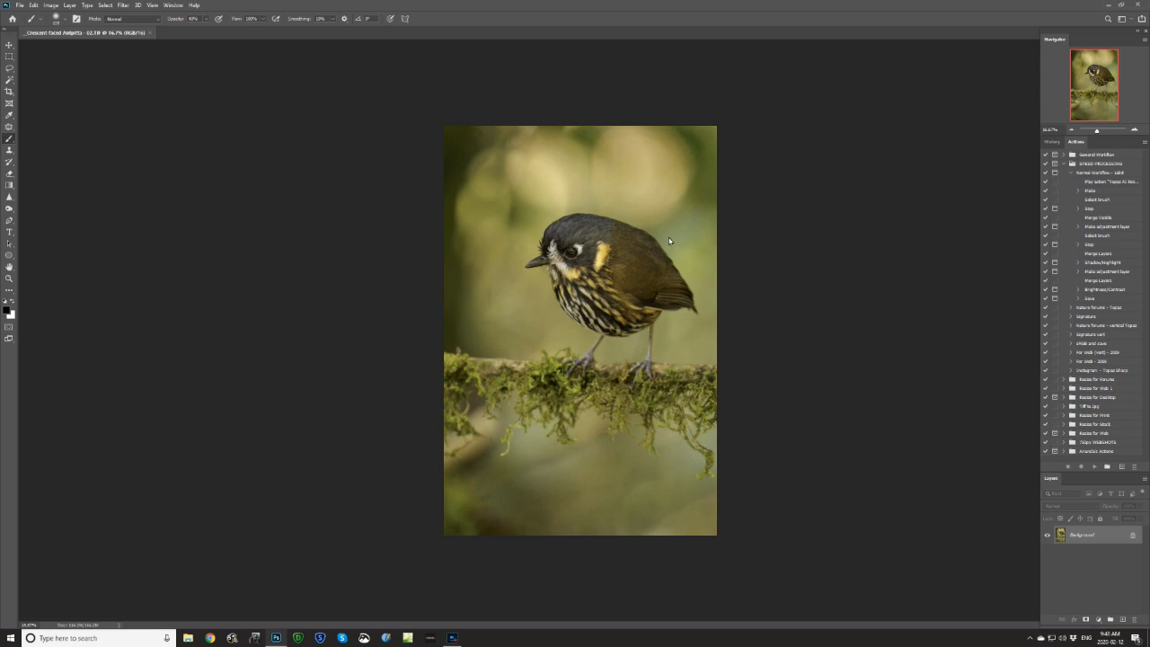
click(1133, 131)
click(1134, 131)
click(1135, 132)
drag(1089, 91, 1085, 80)
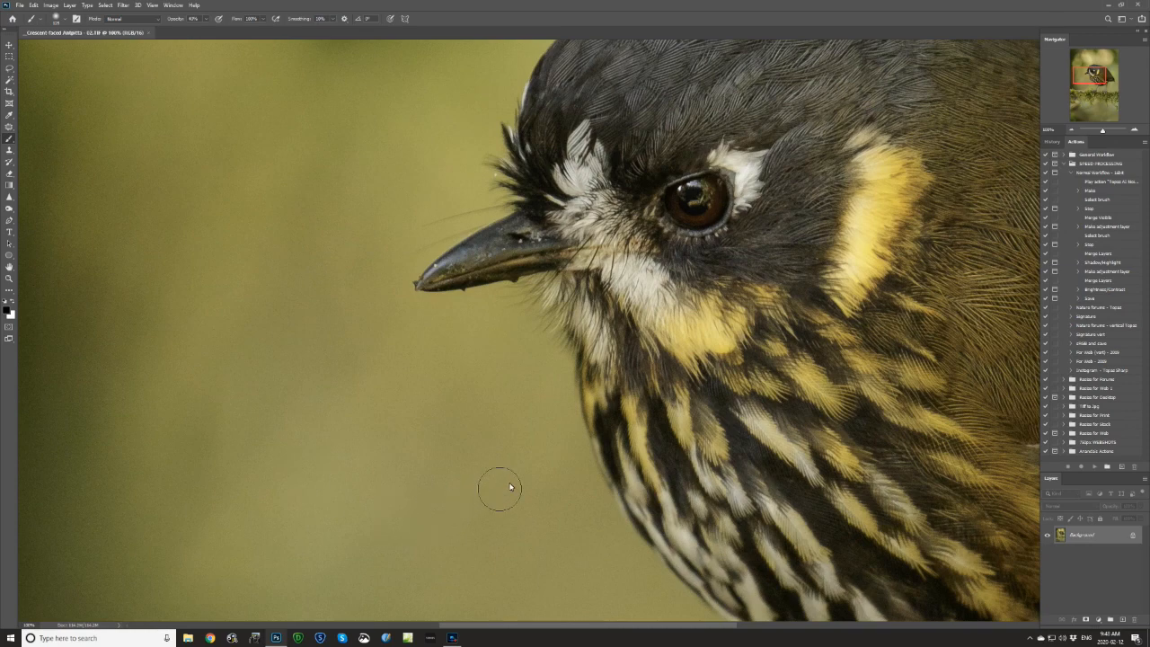
click(1134, 132)
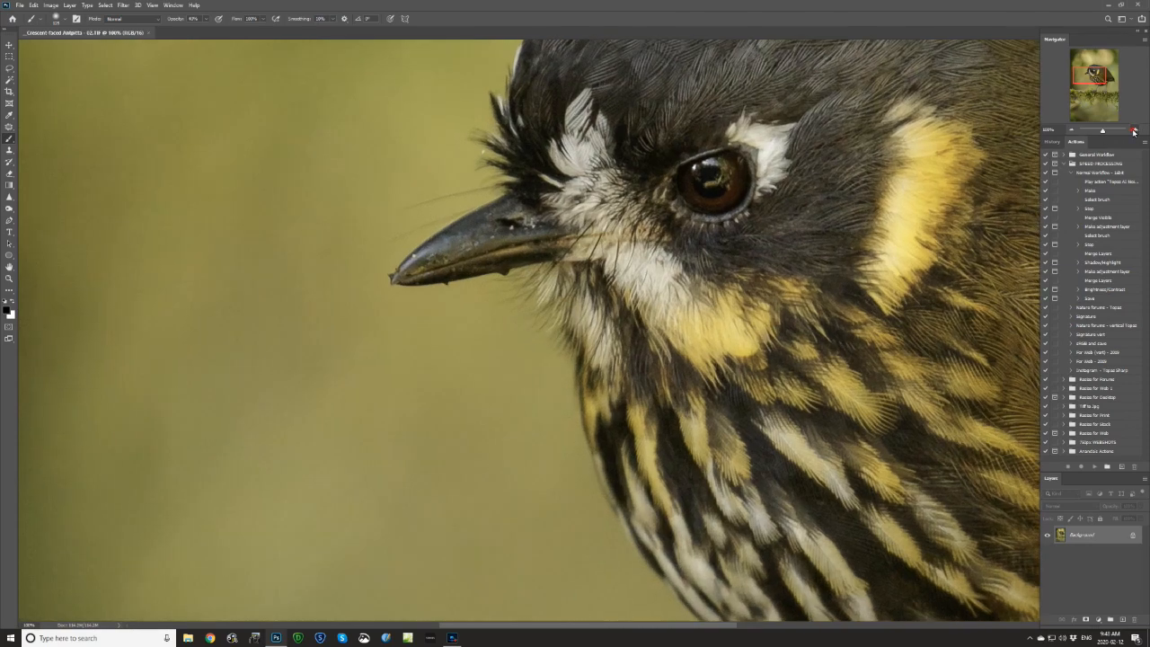
click(1134, 131)
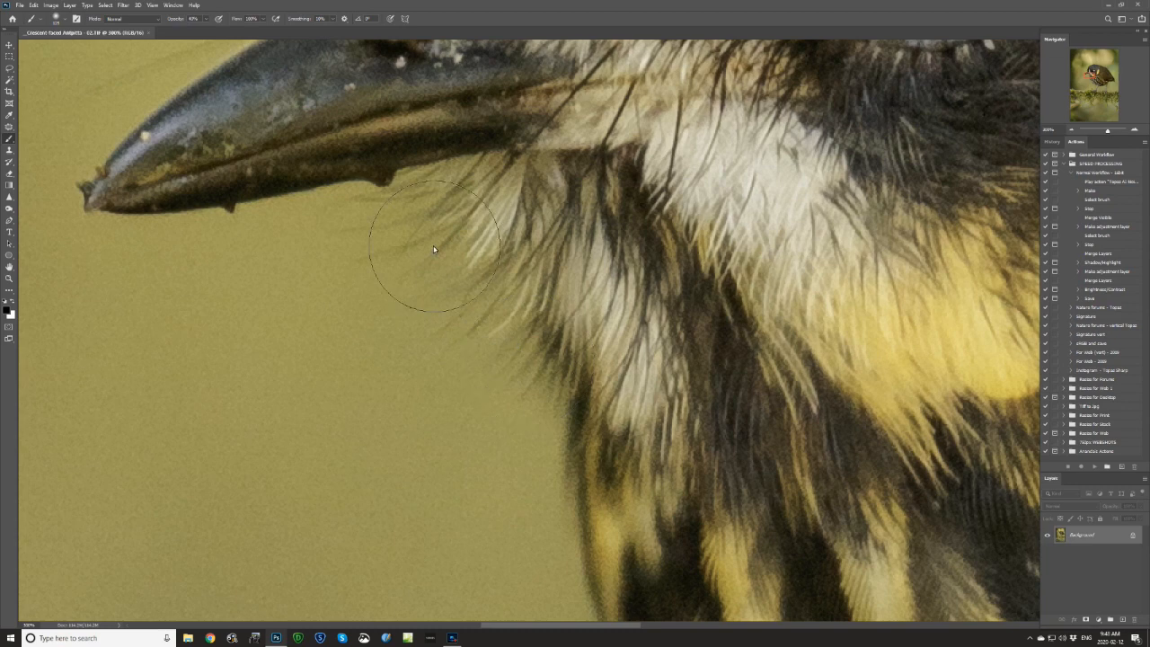
scroll(433, 249, up, 5)
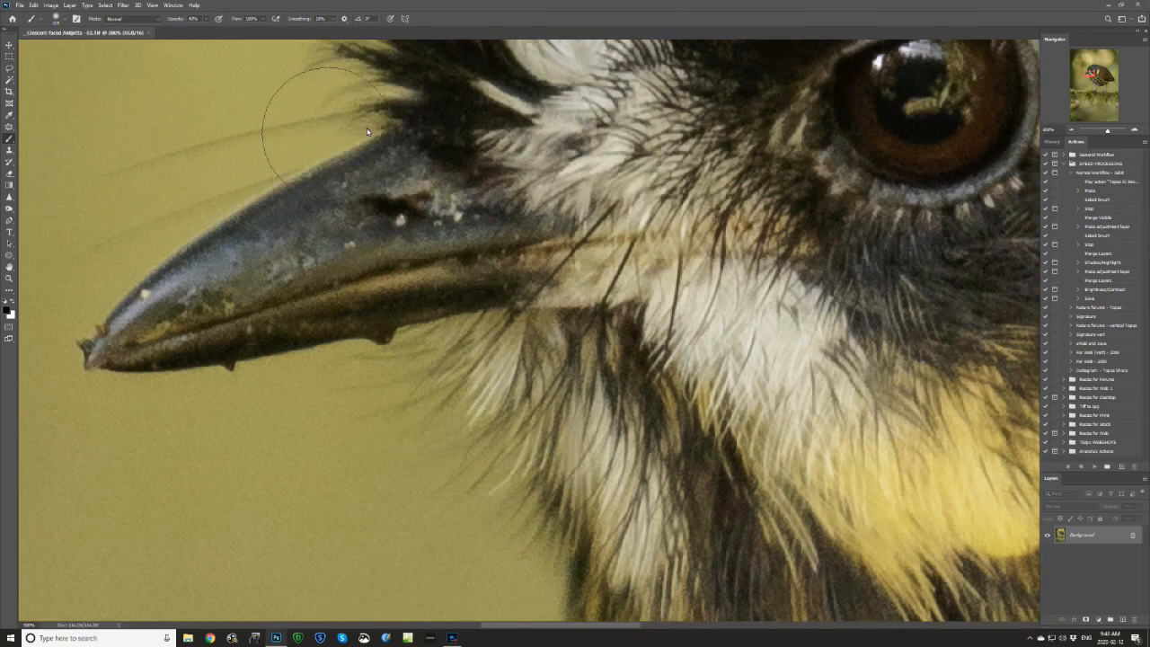
scroll(366, 132, up, 3)
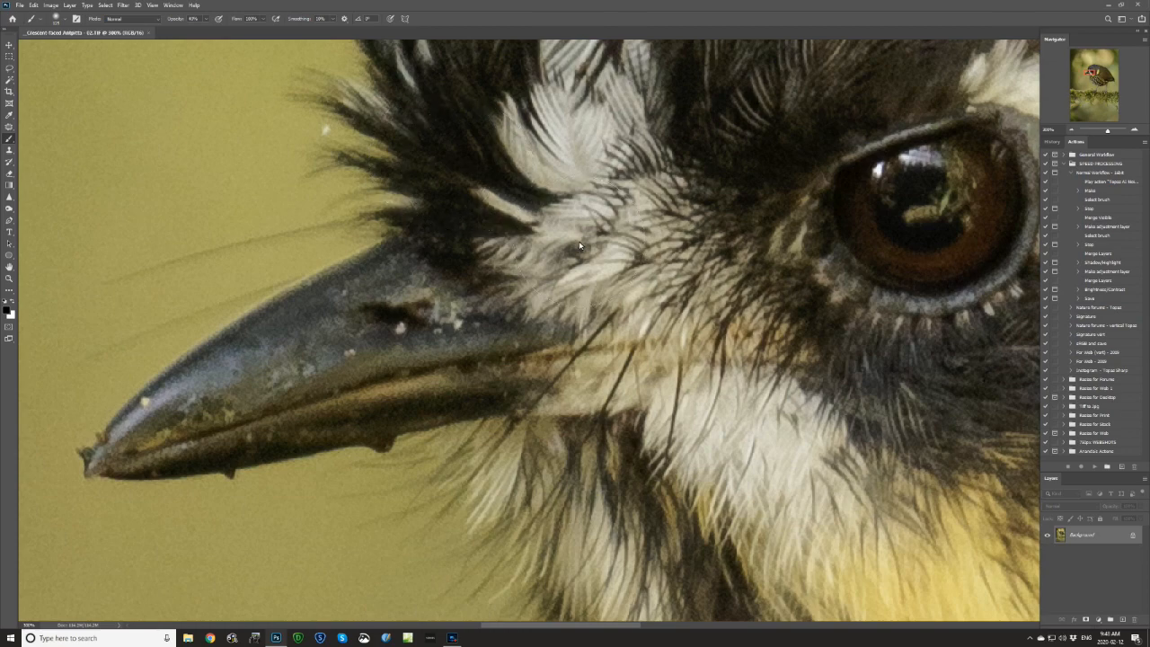
key(ctrl+0)
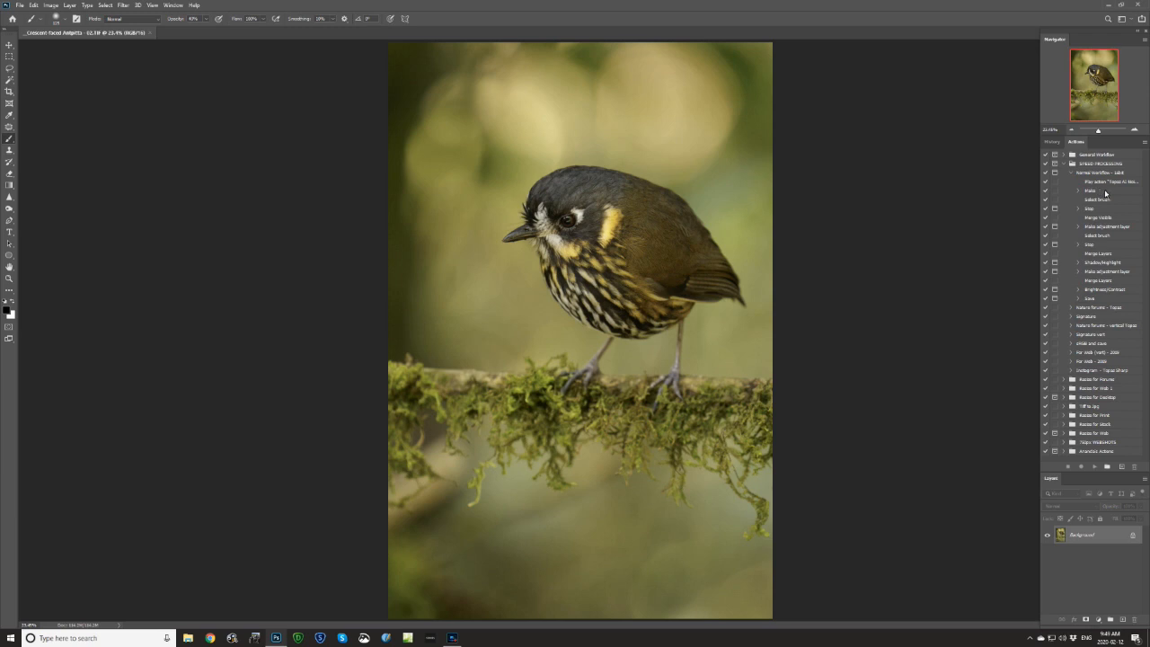
- Check the recorded Make command's details and play the Normal Workflow action on the antpitta photo
click(1079, 191)
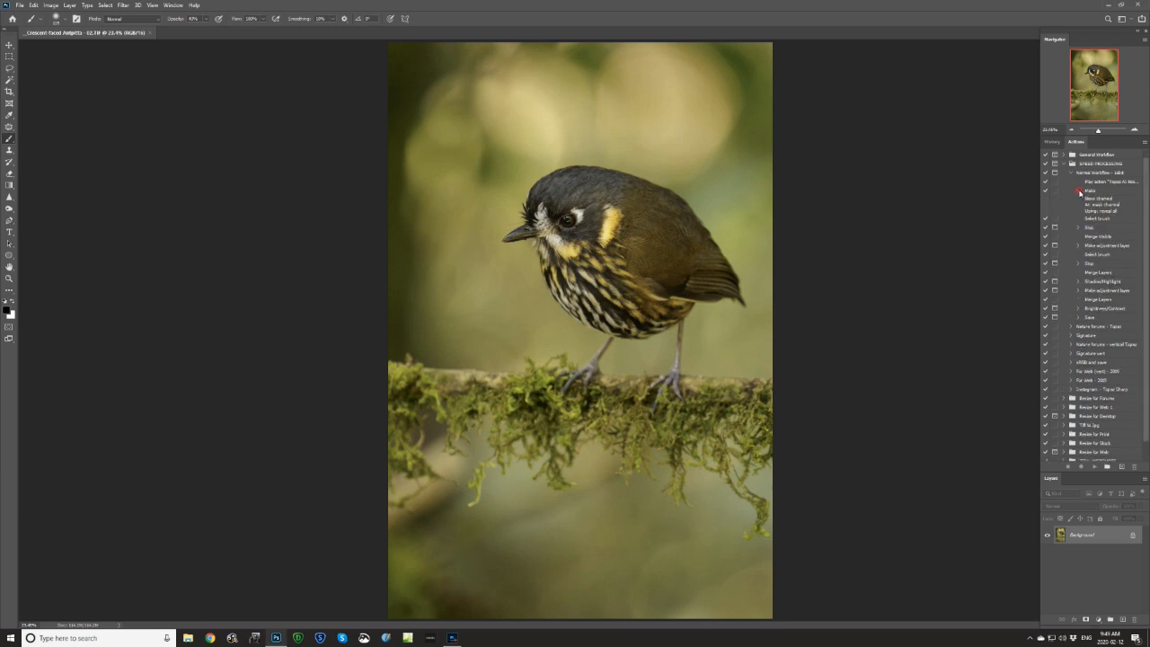
click(1079, 191)
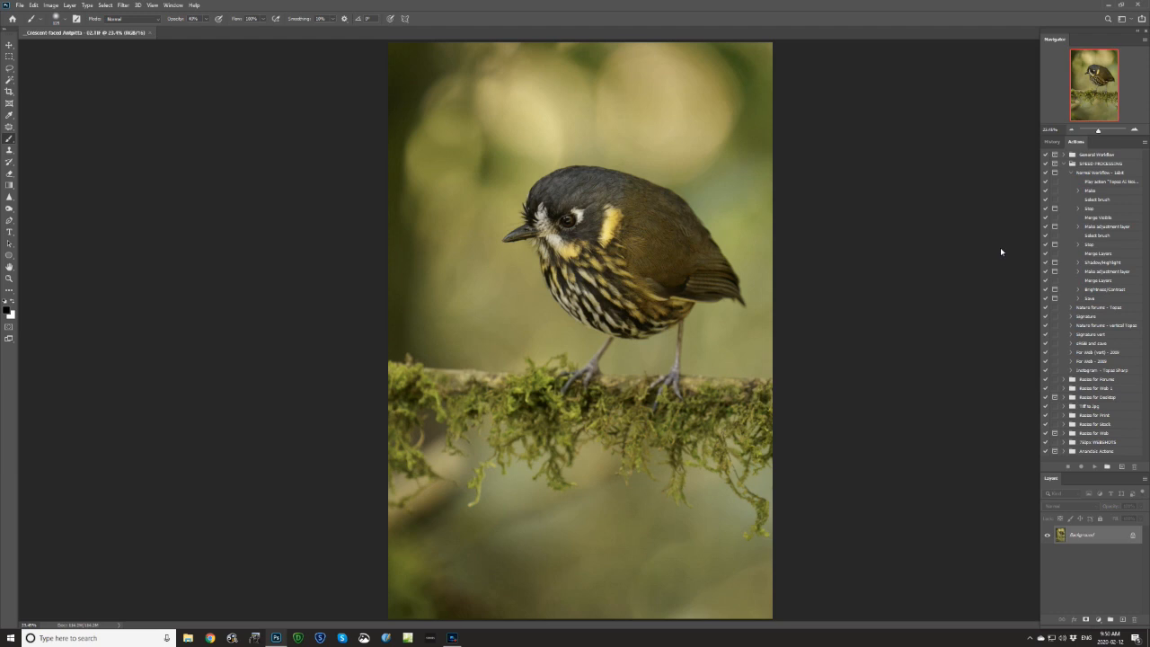
click(1094, 175)
click(1094, 466)
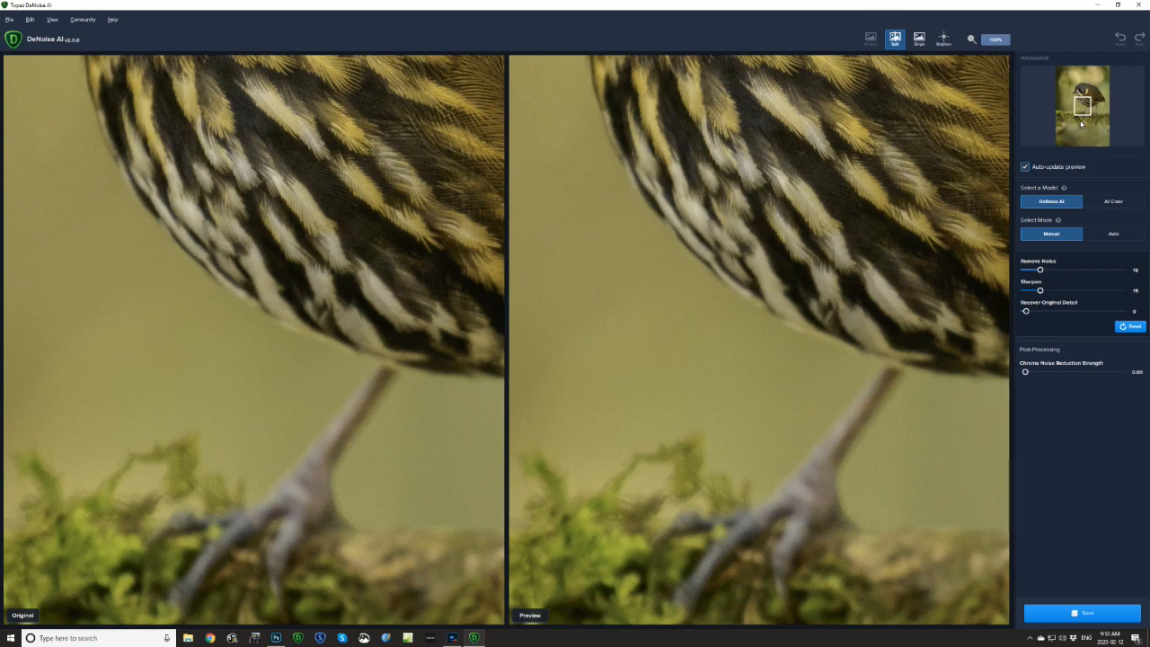
- Using the bird's head as the DeNoise AI preview area, raise Remove Noise slightly with auto-update off and save the result back to Photoshop
drag(1081, 104, 1076, 92)
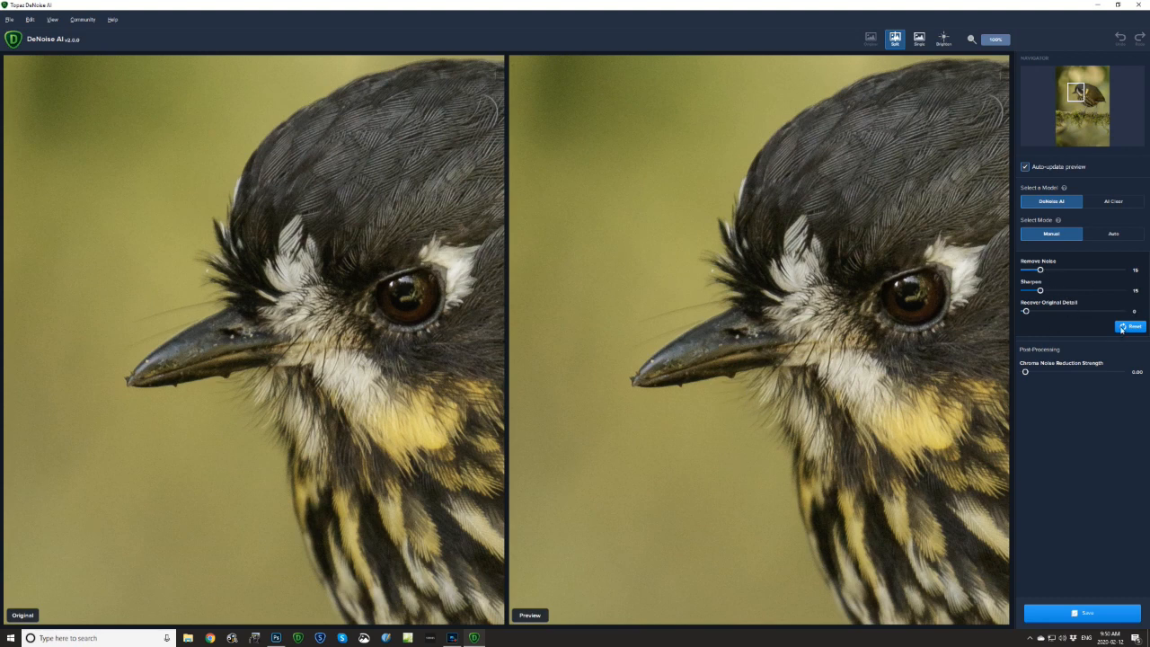
click(1026, 167)
drag(1040, 270, 1044, 273)
click(1121, 166)
click(1075, 613)
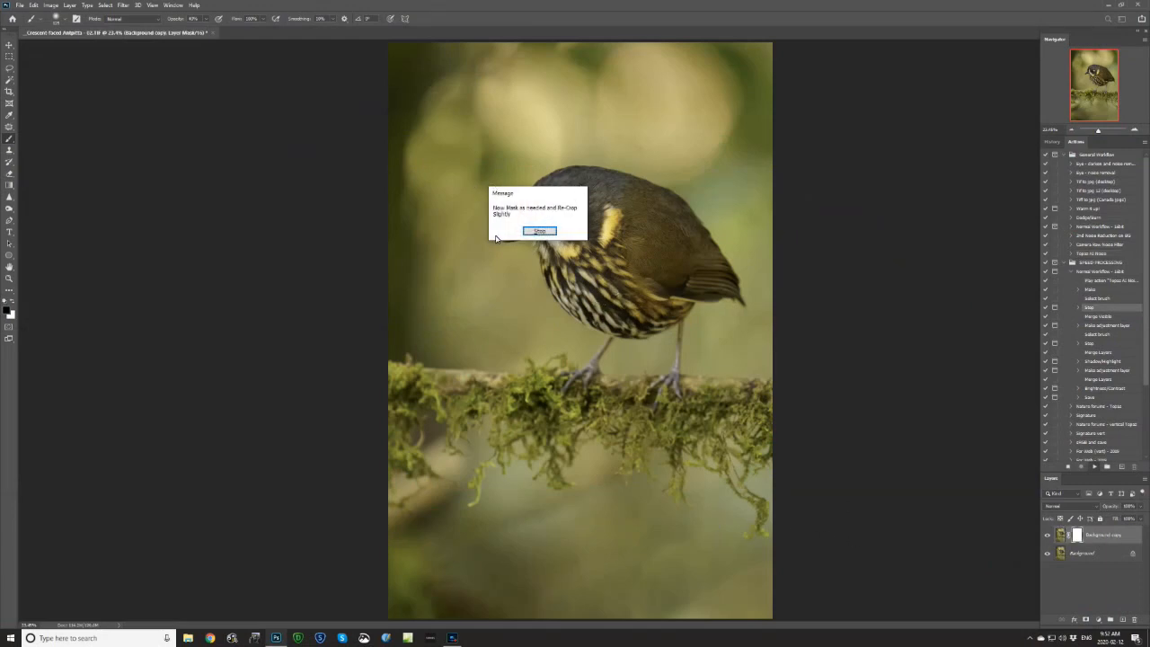
- Pause the action at its masking message and crop the photo very slightly inward at its edges
click(548, 236)
click(9, 92)
click(387, 45)
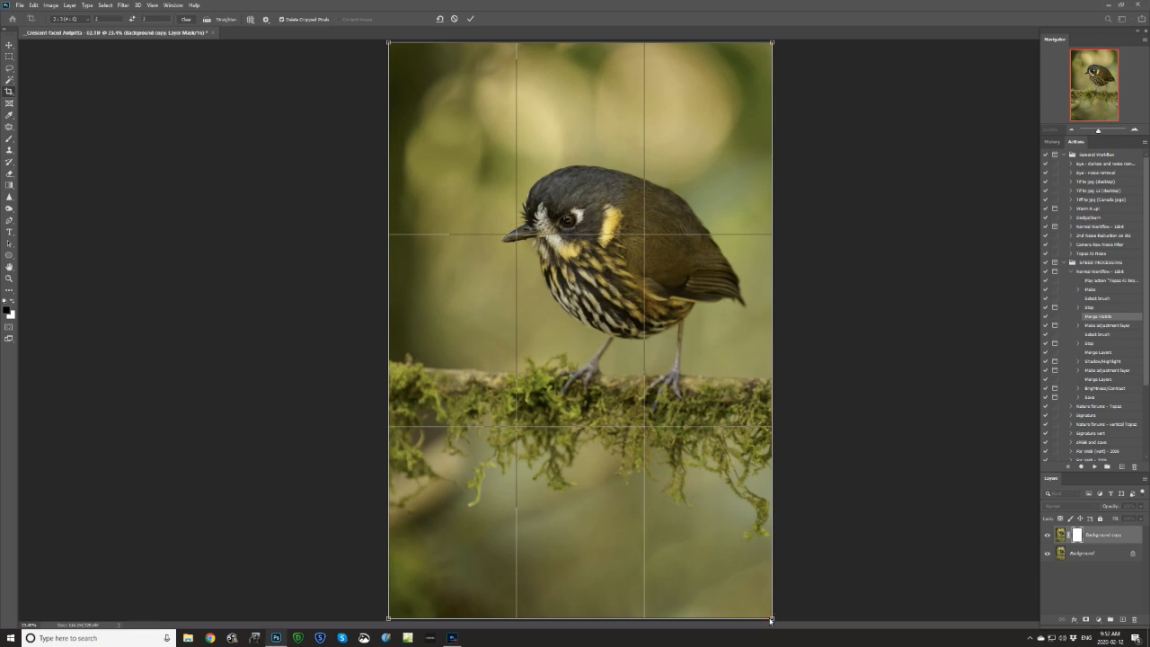
drag(770, 619, 771, 617)
key(Return)
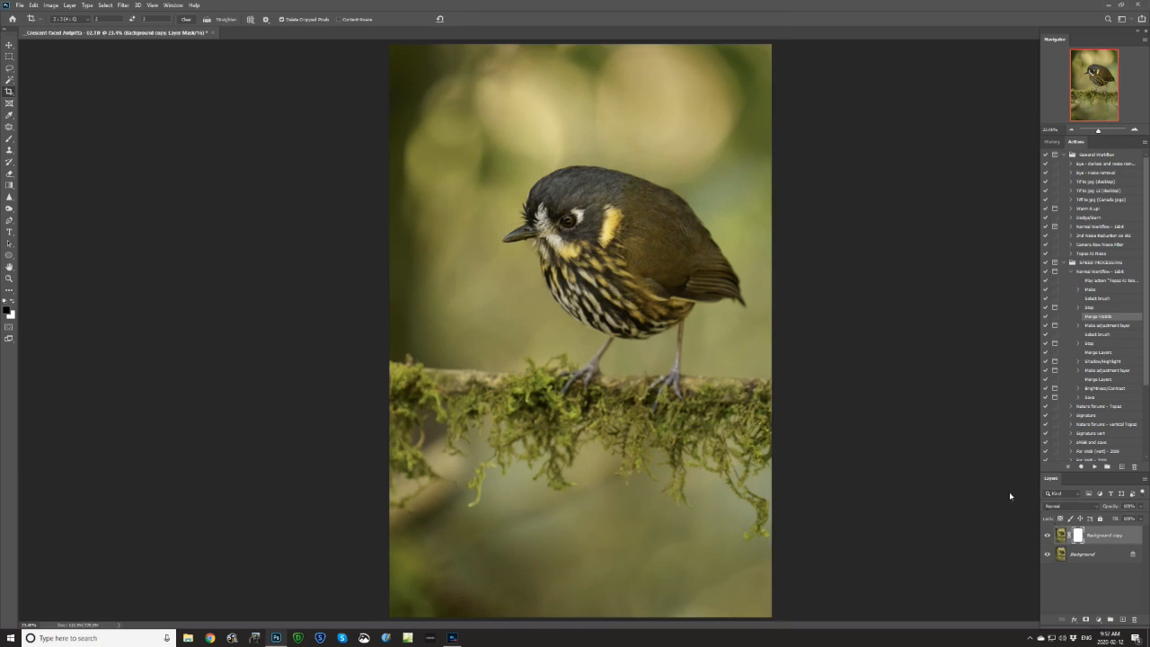
- Compare the bird's head at 100% with the denoised Background copy layer hidden and shown
key(ctrl+1)
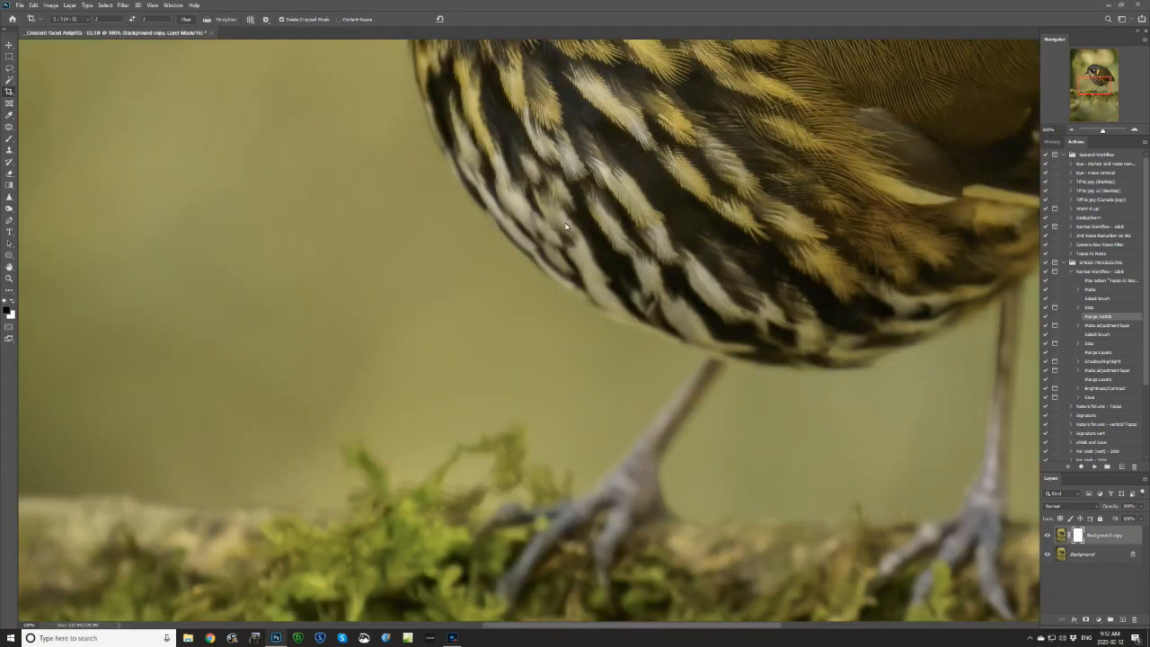
drag(1083, 100, 1092, 78)
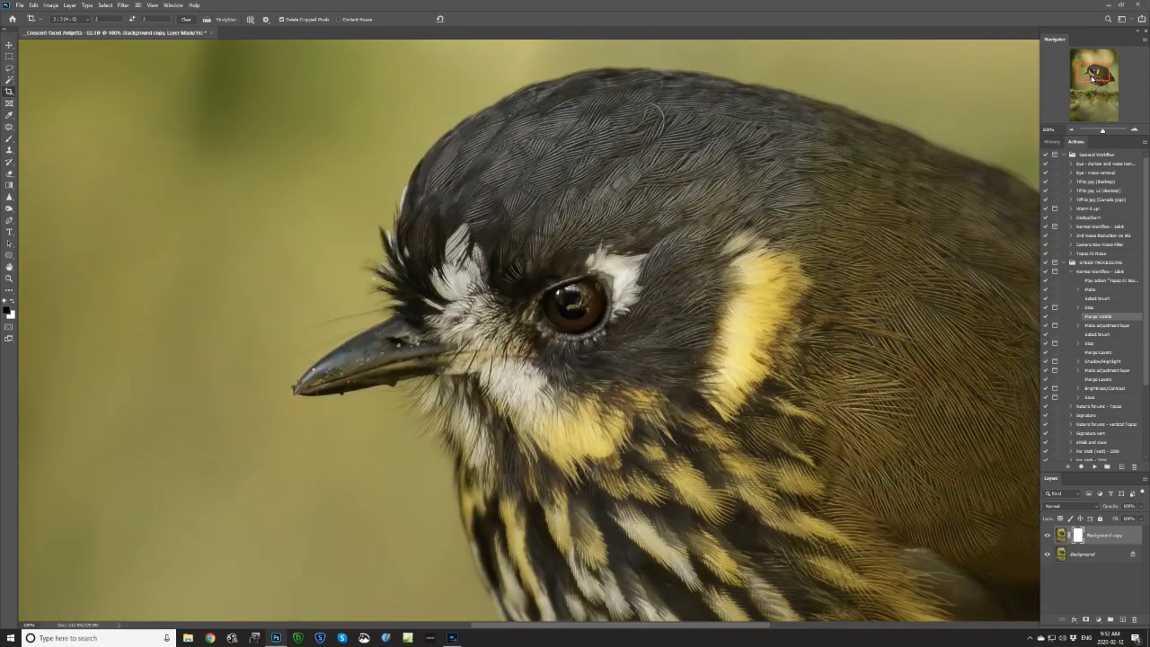
click(1047, 537)
click(1047, 537)
click(1046, 537)
click(1047, 536)
- With a much larger Brush, paint black on the Background copy layer's mask over the bird's head to reduce the denoising
click(8, 139)
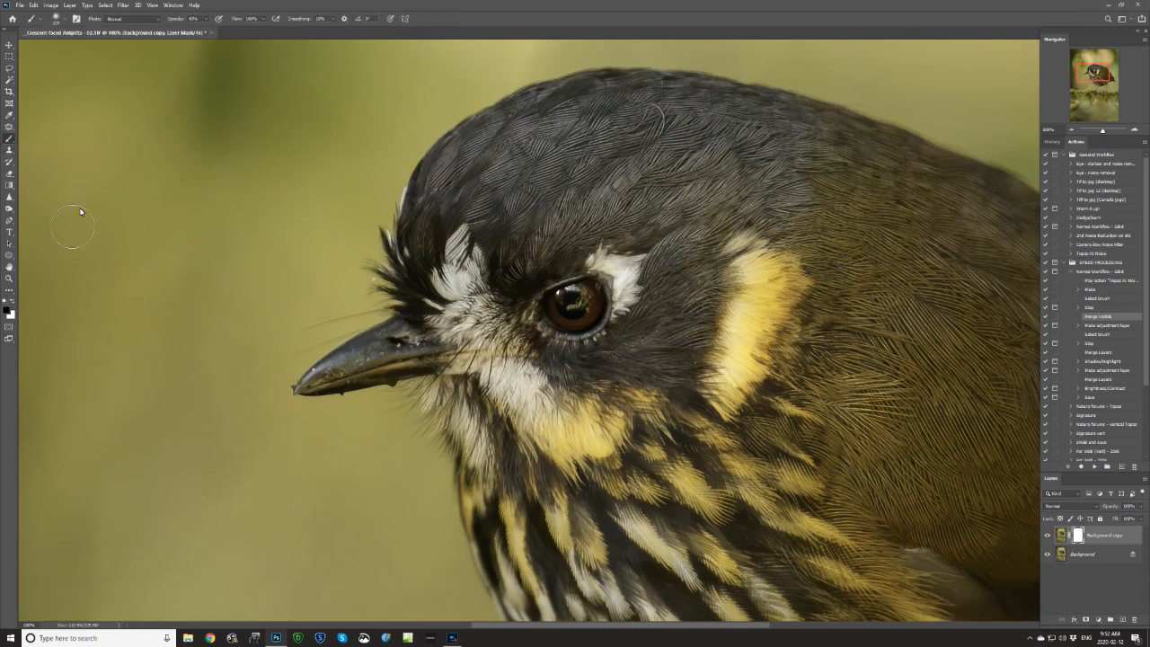
key(bracketright)
key(bracketright)
key(bracketright)
key(bracketright)
key(bracketright)
key(bracketright)
key(bracketright)
key(bracketright)
- Toggle the masked Background copy layer's visibility to check the masking against the original
click(1048, 535)
click(1047, 537)
click(1047, 537)
click(1048, 537)
click(1047, 537)
click(1048, 537)
- Examine the bird's eye and surrounding feathers in close-up with the denoised layer off and on
scroll(577, 311, up, 8)
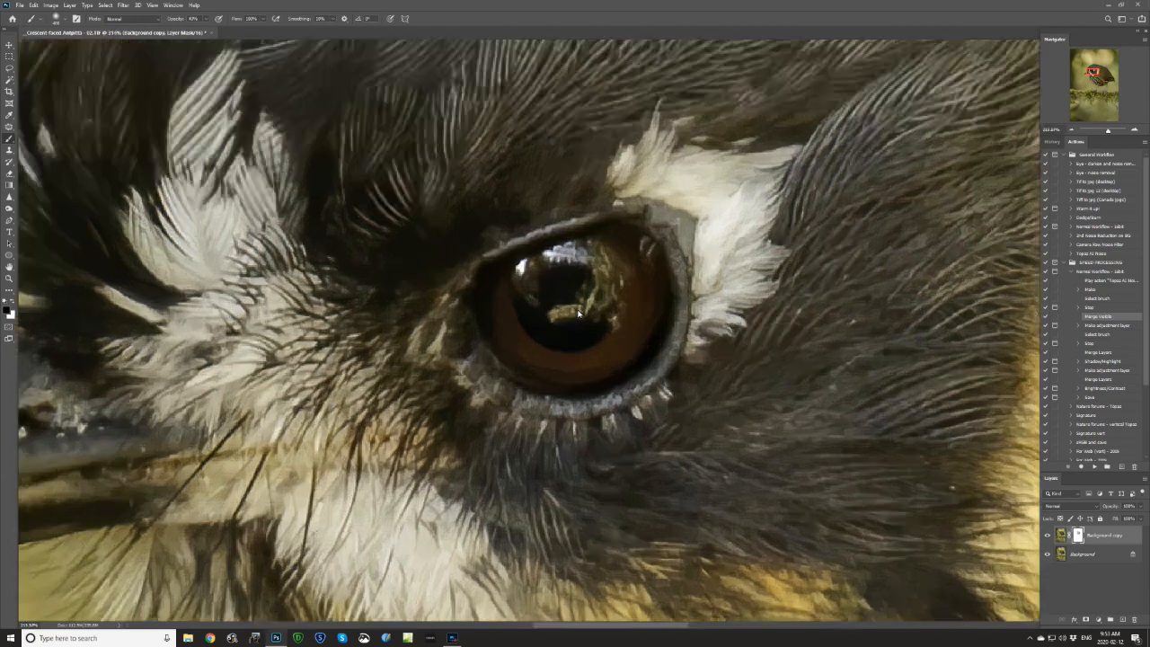
scroll(577, 311, up, 2)
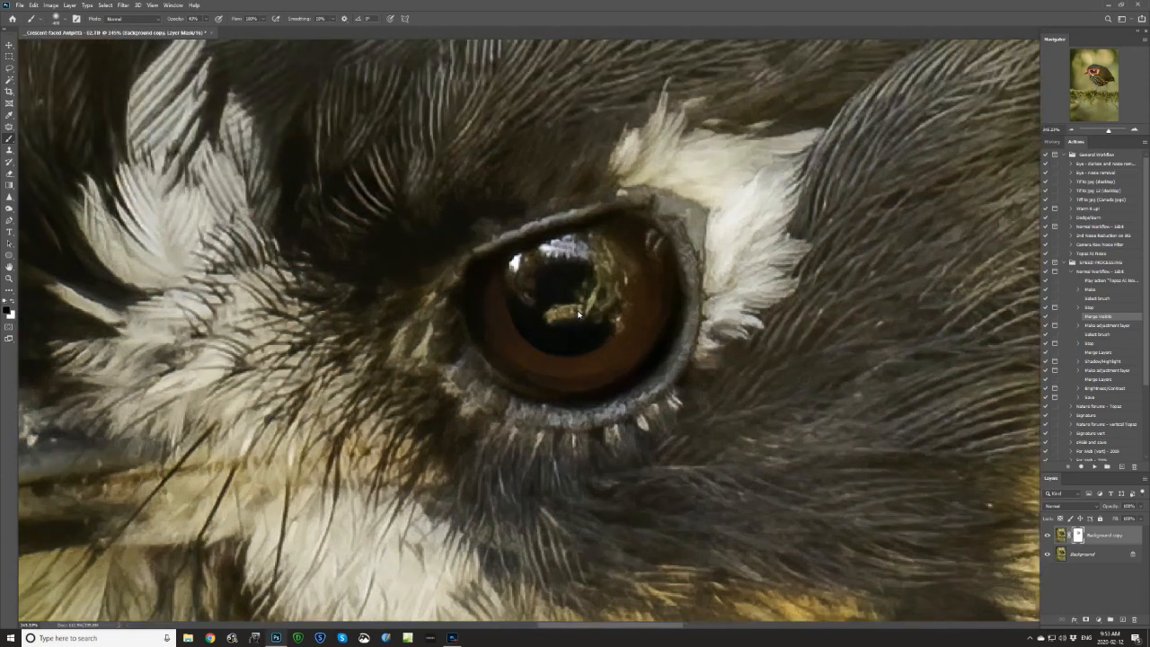
click(1048, 538)
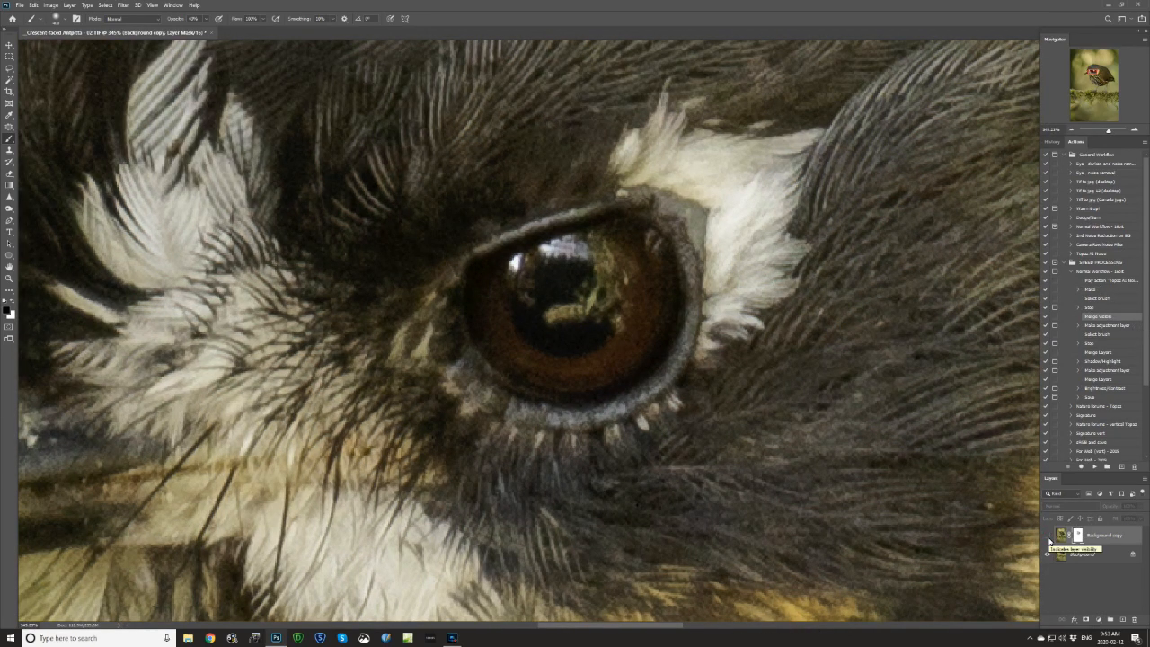
click(1047, 537)
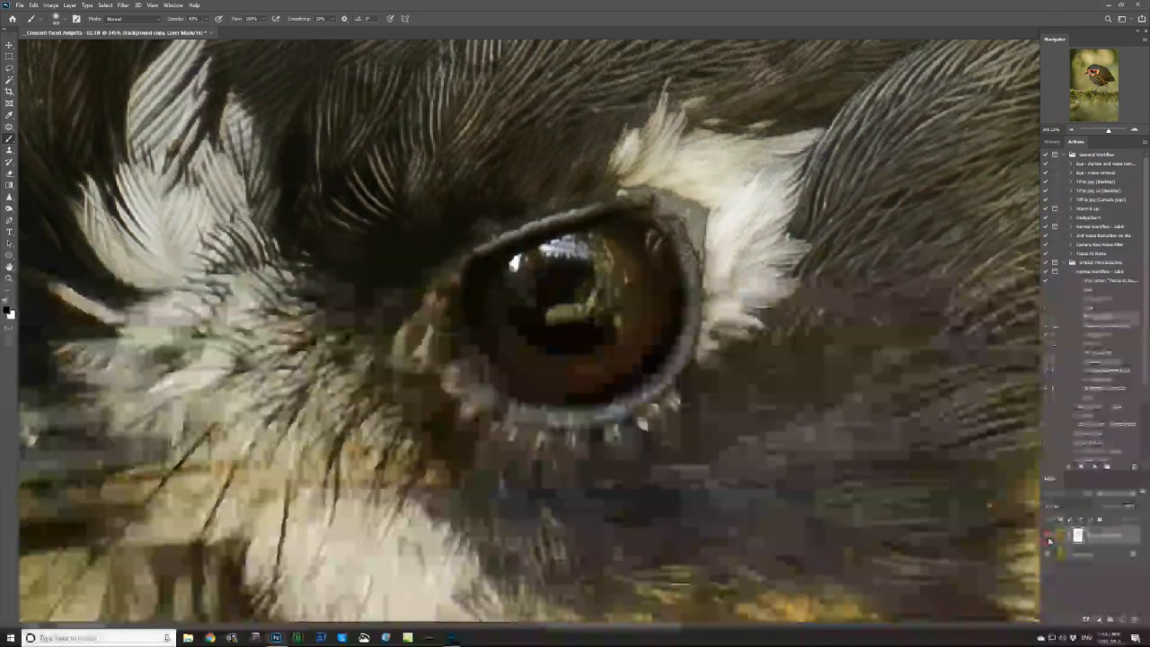
click(1048, 538)
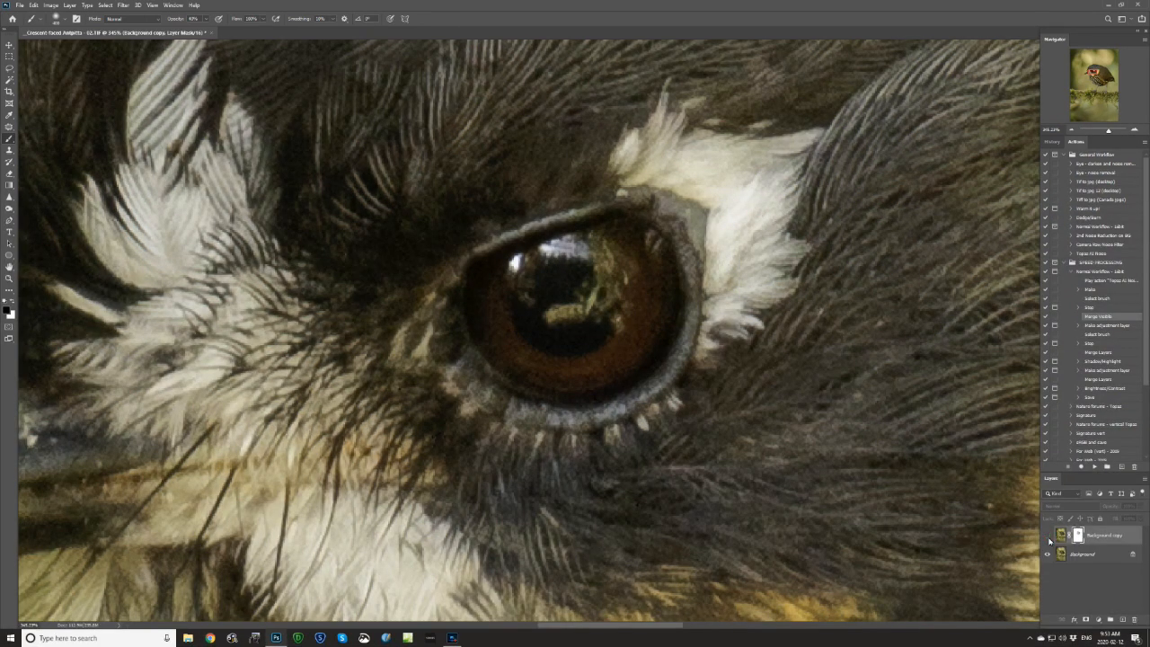
click(1047, 537)
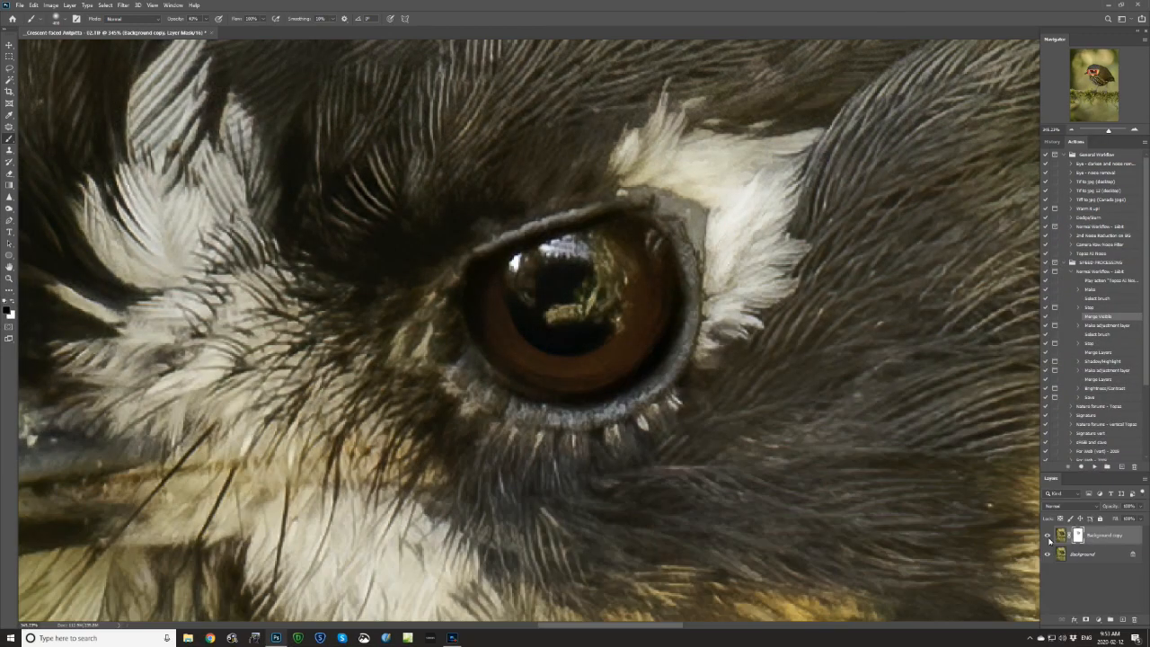
- Resume the action to merge the visible layers and add a Levels adjustment layer with input black at 4 and white at 249
key(ctrl+0)
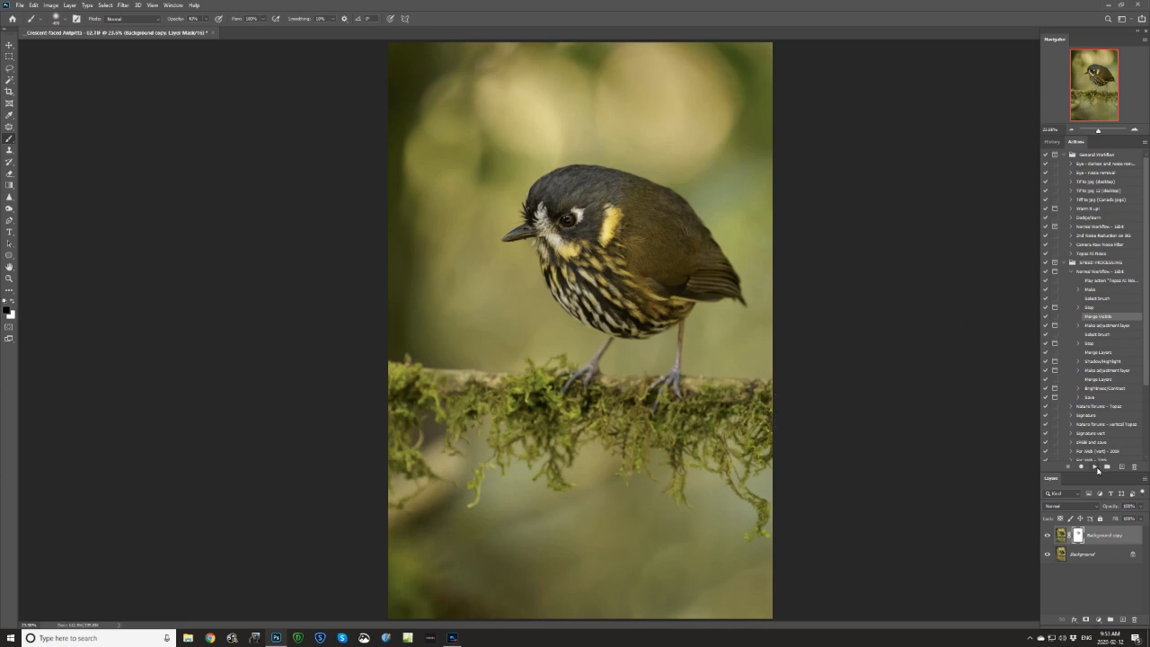
click(1095, 469)
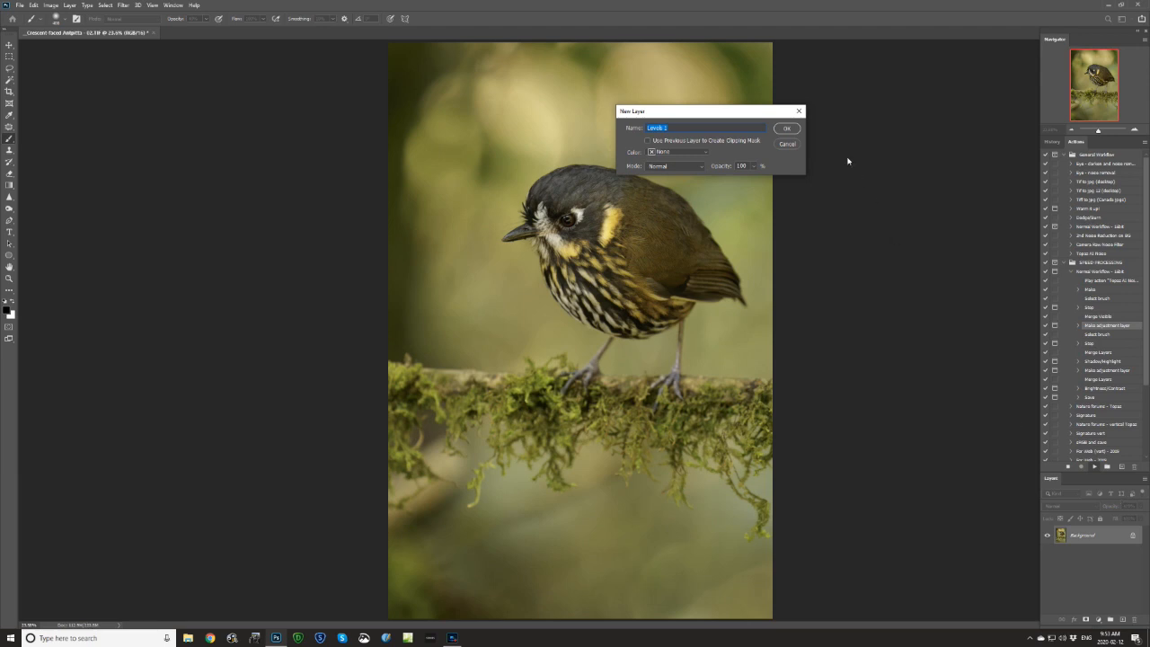
click(789, 131)
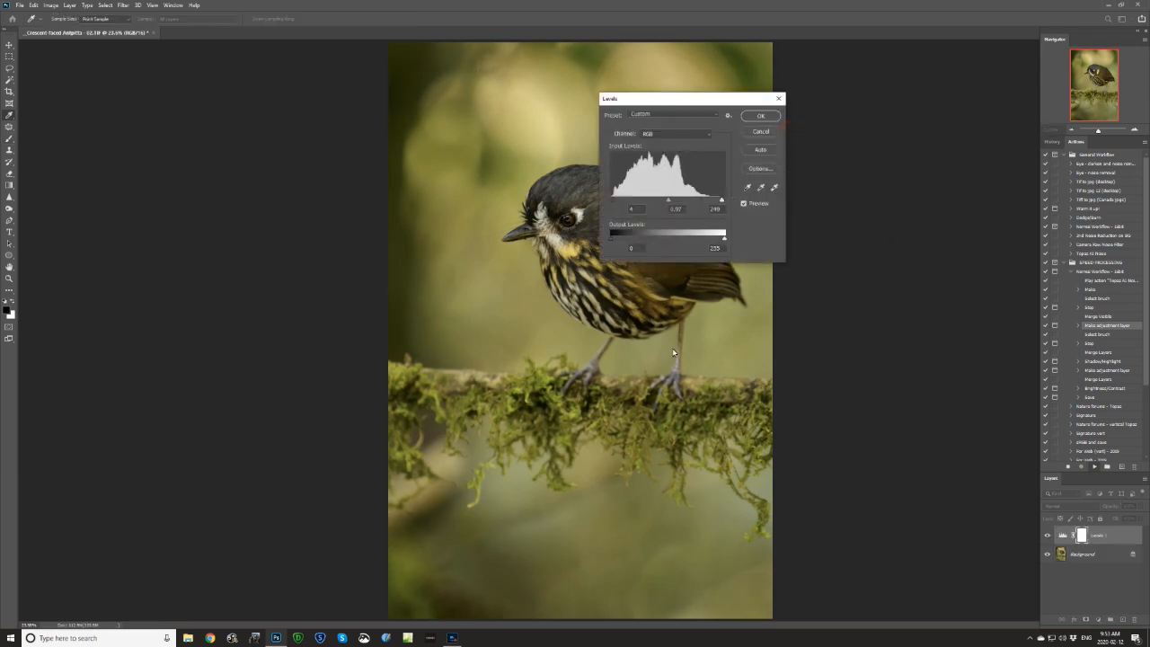
click(760, 117)
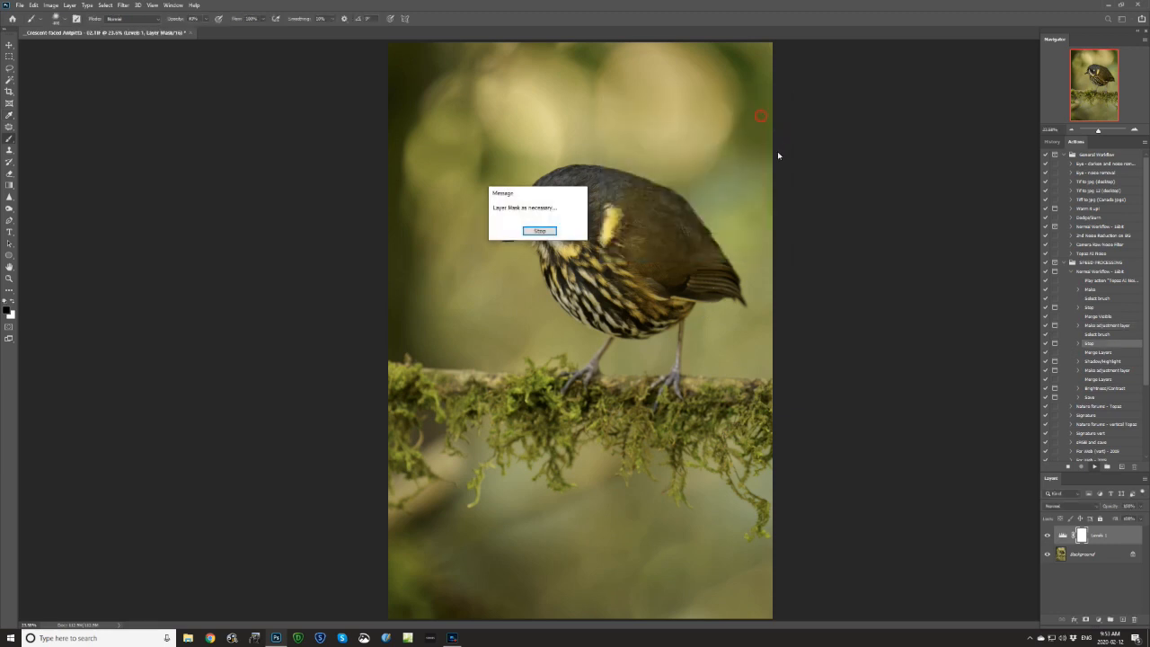
- Resume the action to merge the Levels layer into the background and apply the preset Shadows/Highlights correction with its recorded values
key(Return)
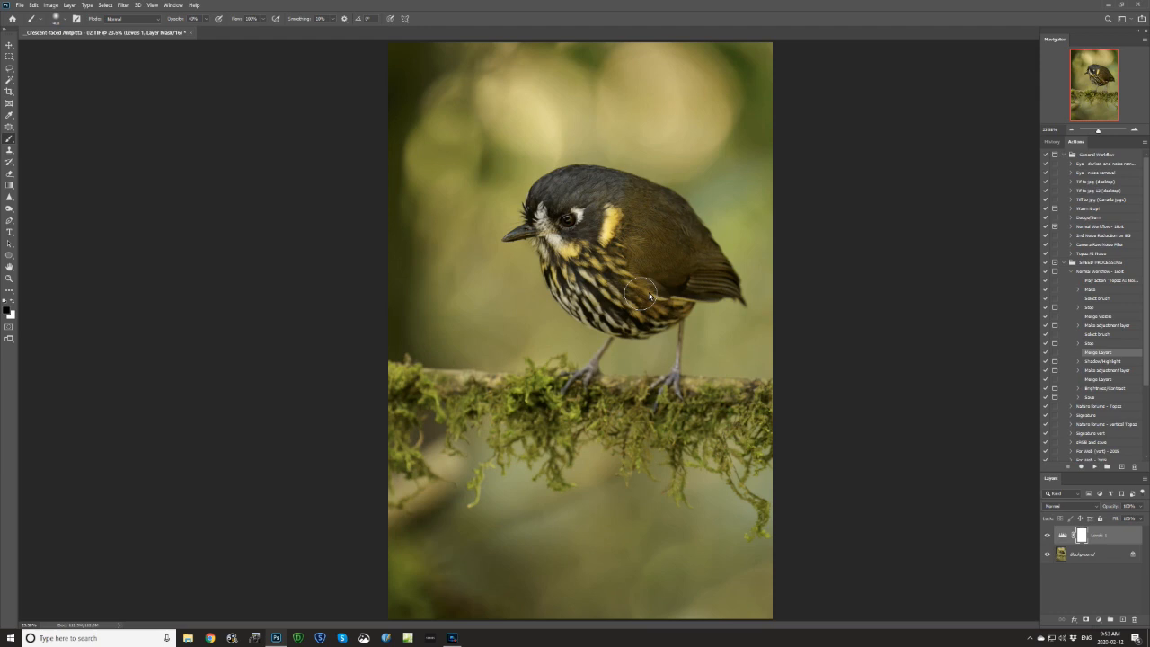
click(1095, 467)
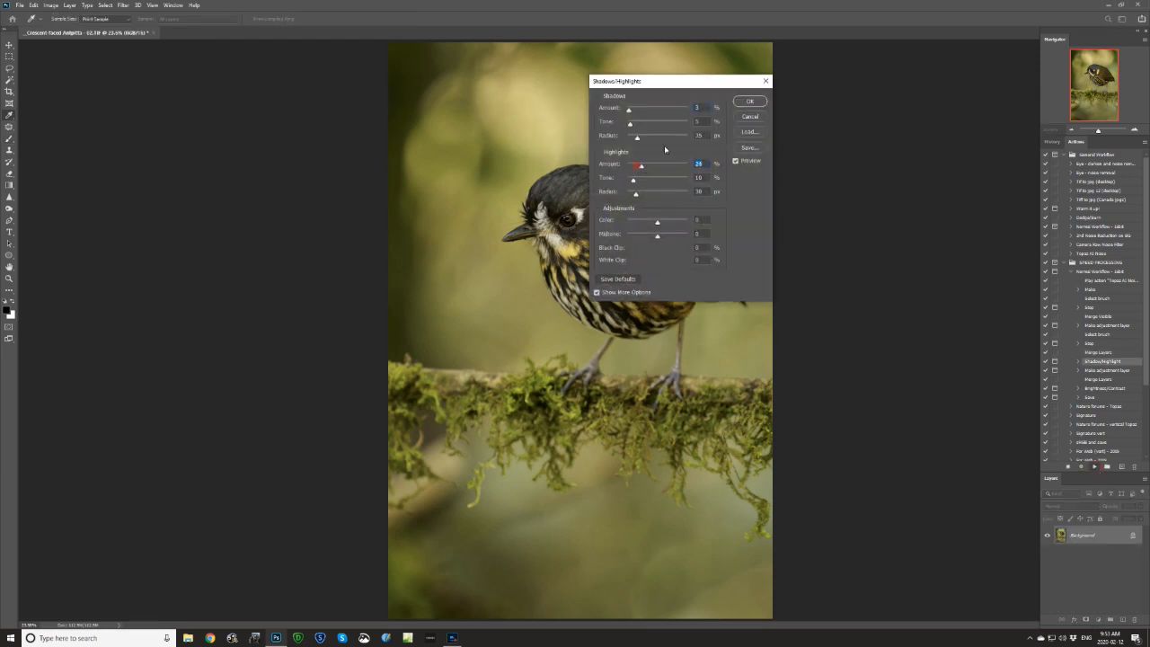
click(749, 100)
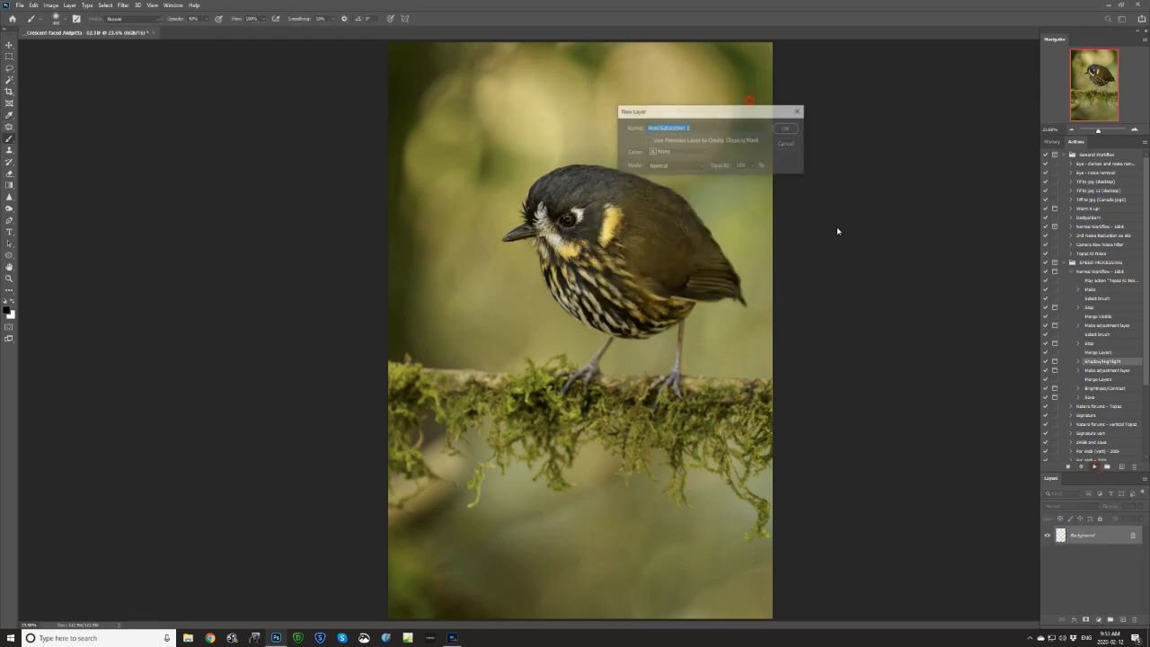
- Add the action's Hue/Saturation adjustment layer with saturation +2, and apply its Brightness/Contrast adjustment with the recorded values
click(786, 128)
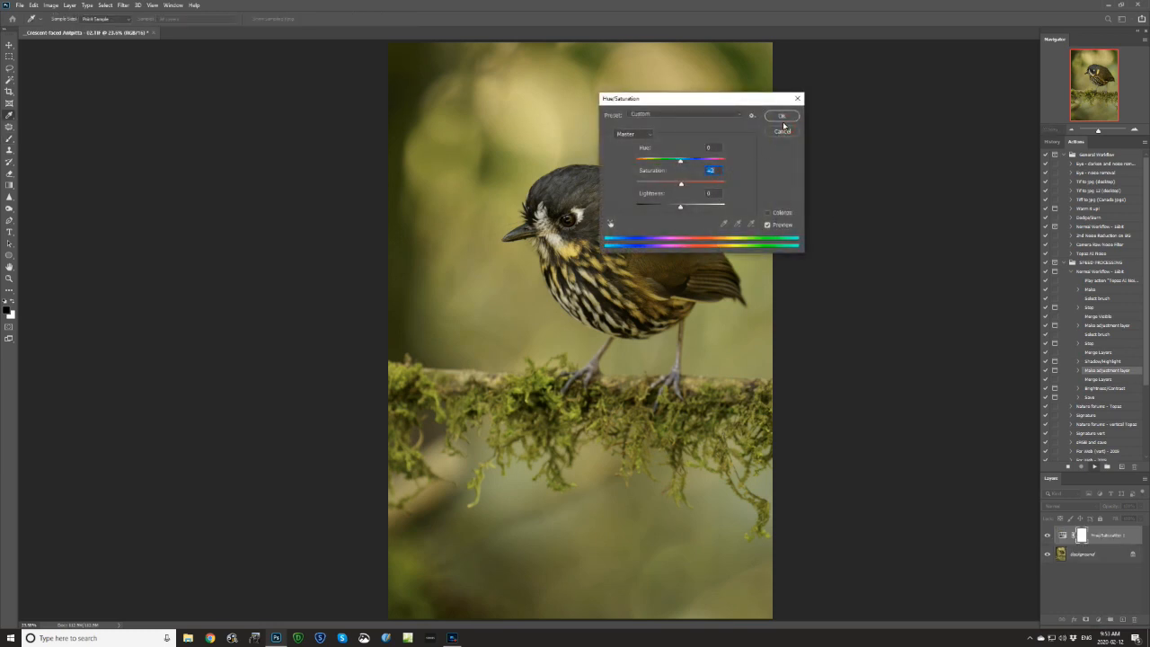
click(781, 116)
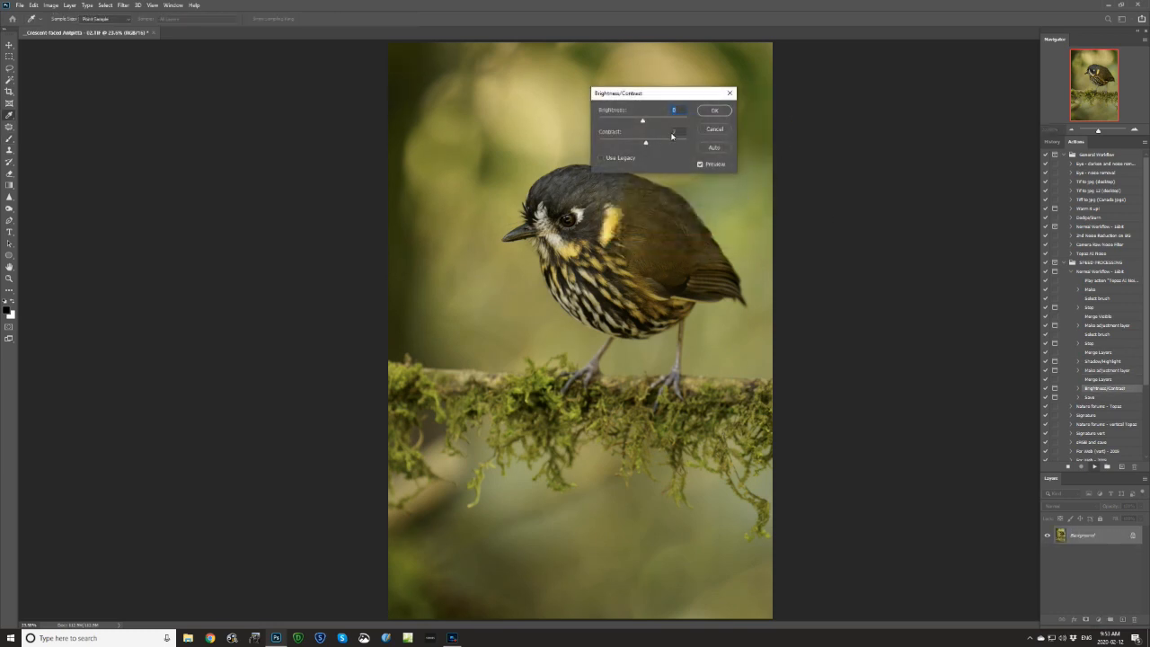
click(715, 109)
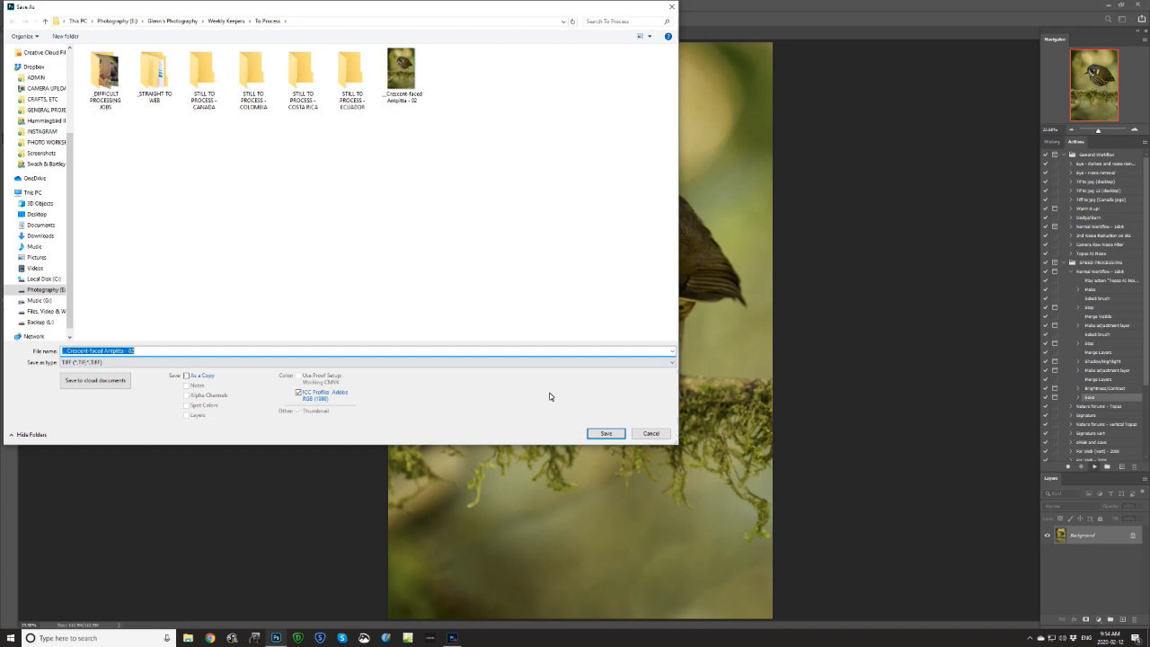
- Save the image in the To Process folder as the TIFF _Crescent-faced Antpitta - 02B, with no compression, interleaved pixel order and IBM PC byte order
click(200, 351)
click(606, 433)
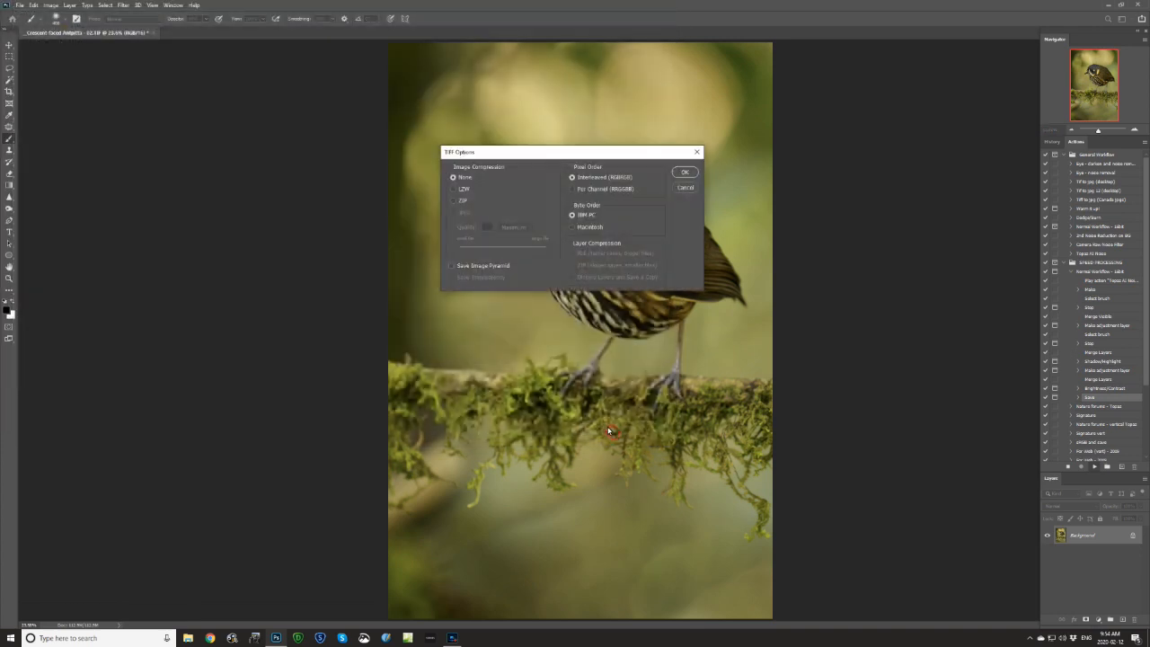
click(683, 172)
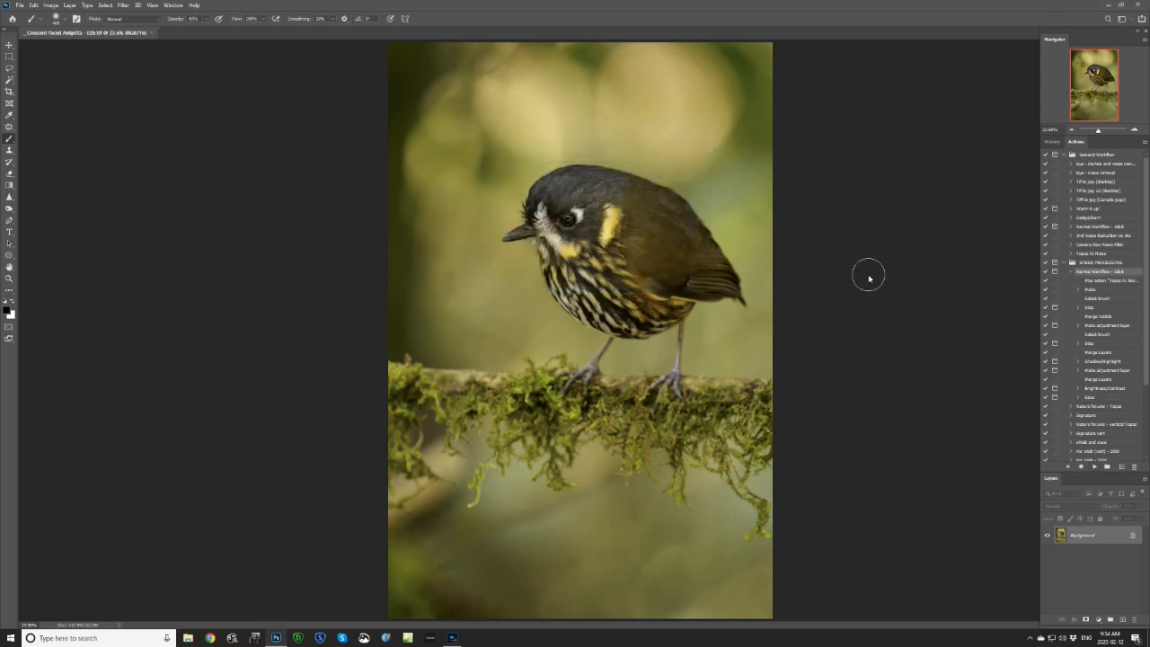